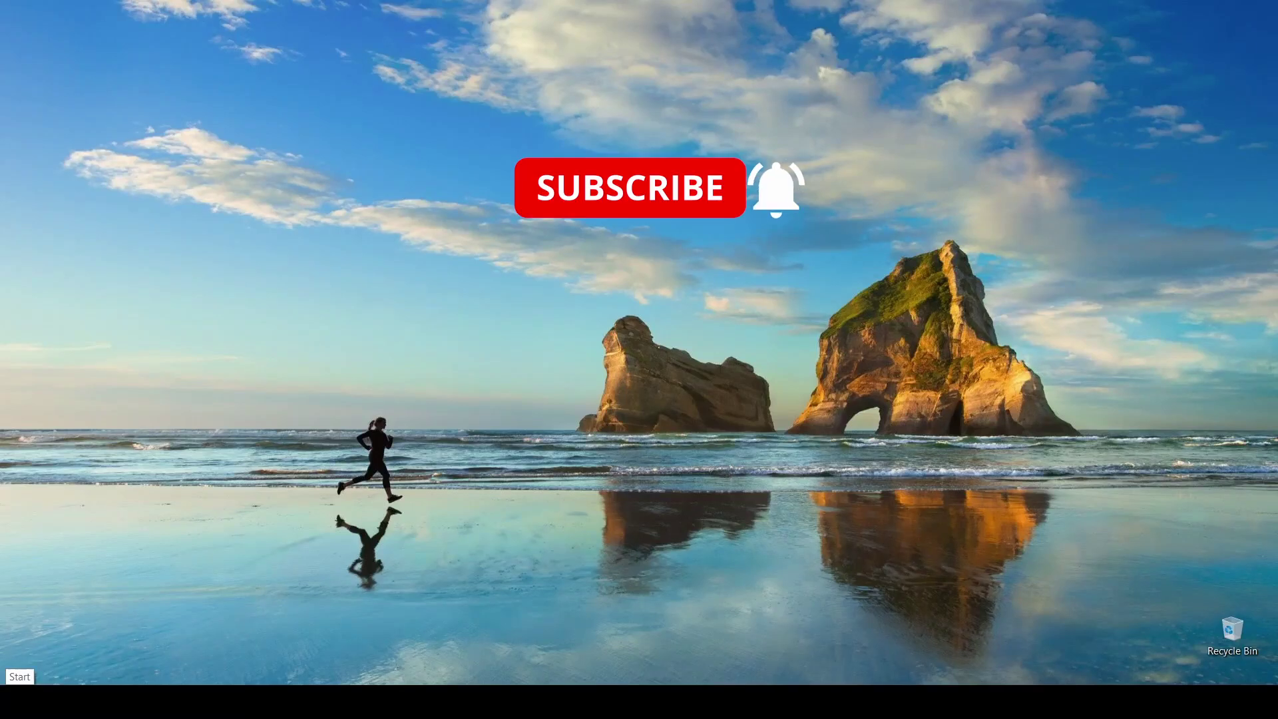
Open the Start menu from the taskbar.
click(19, 699)
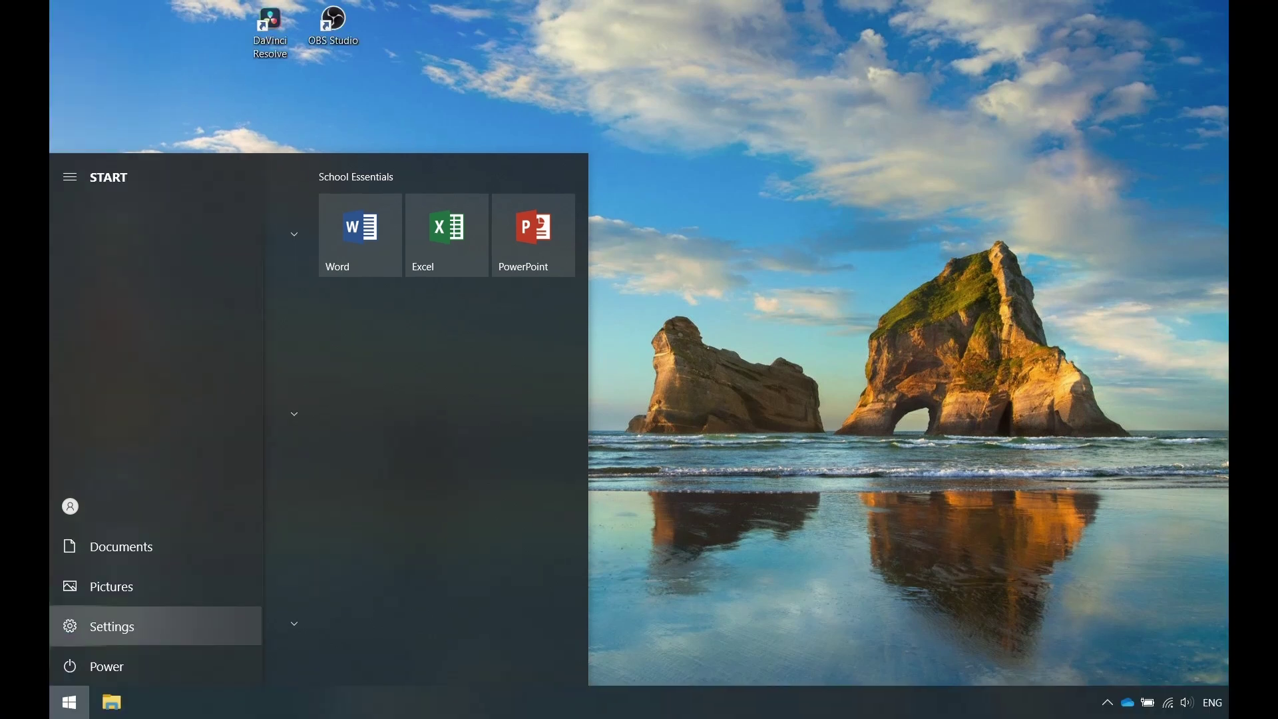
Open Windows Settings and go to the Apps section.
click(112, 627)
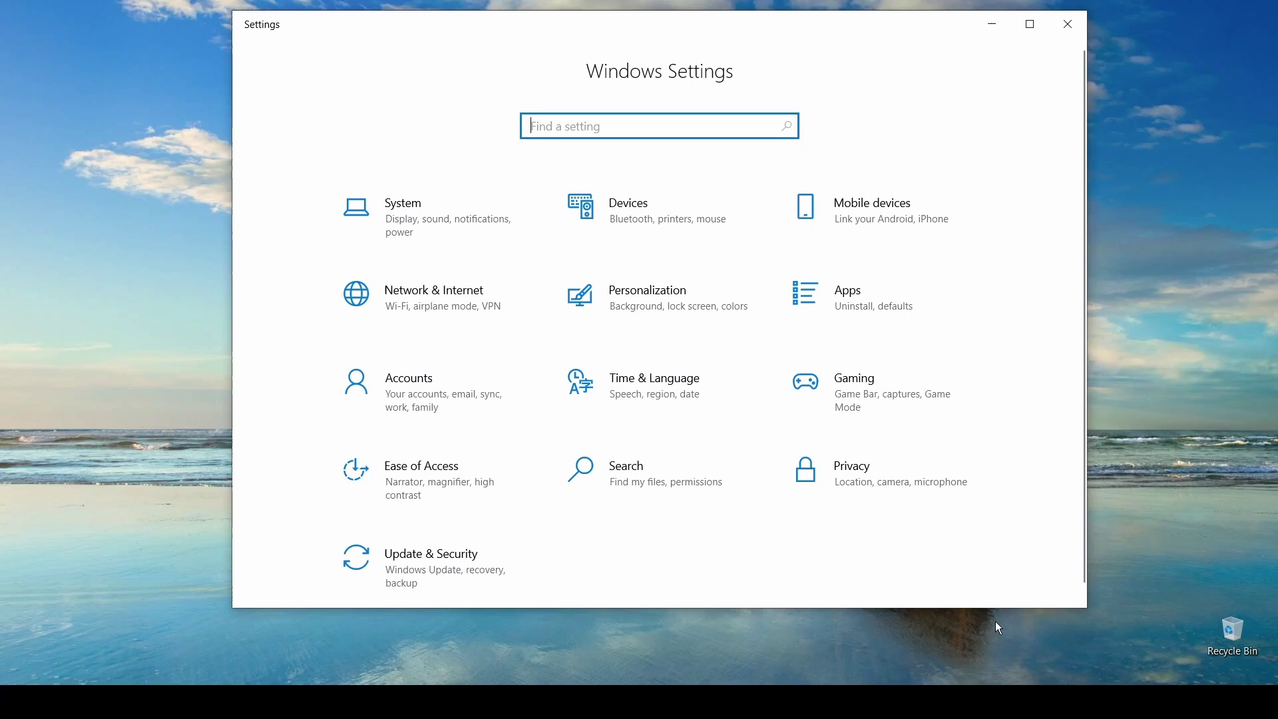
click(930, 296)
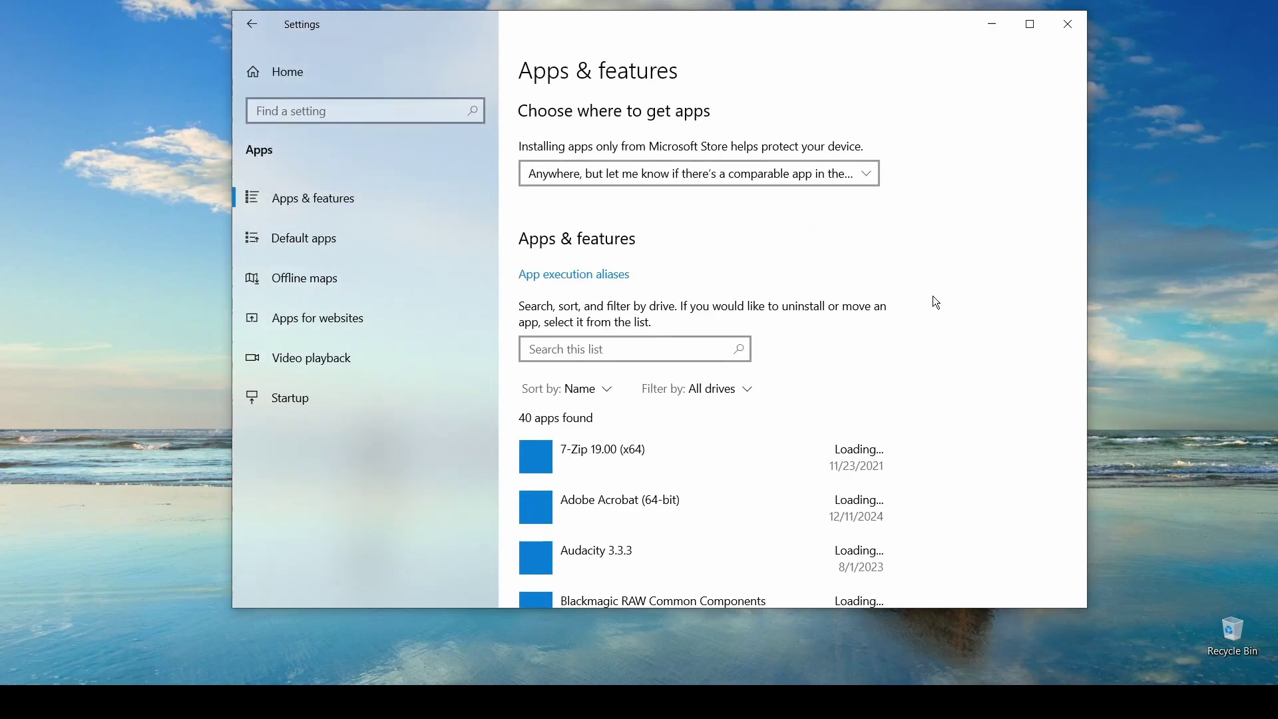
In Default apps, replace Microsoft Edge with Google Chrome as the web browser.
click(432, 241)
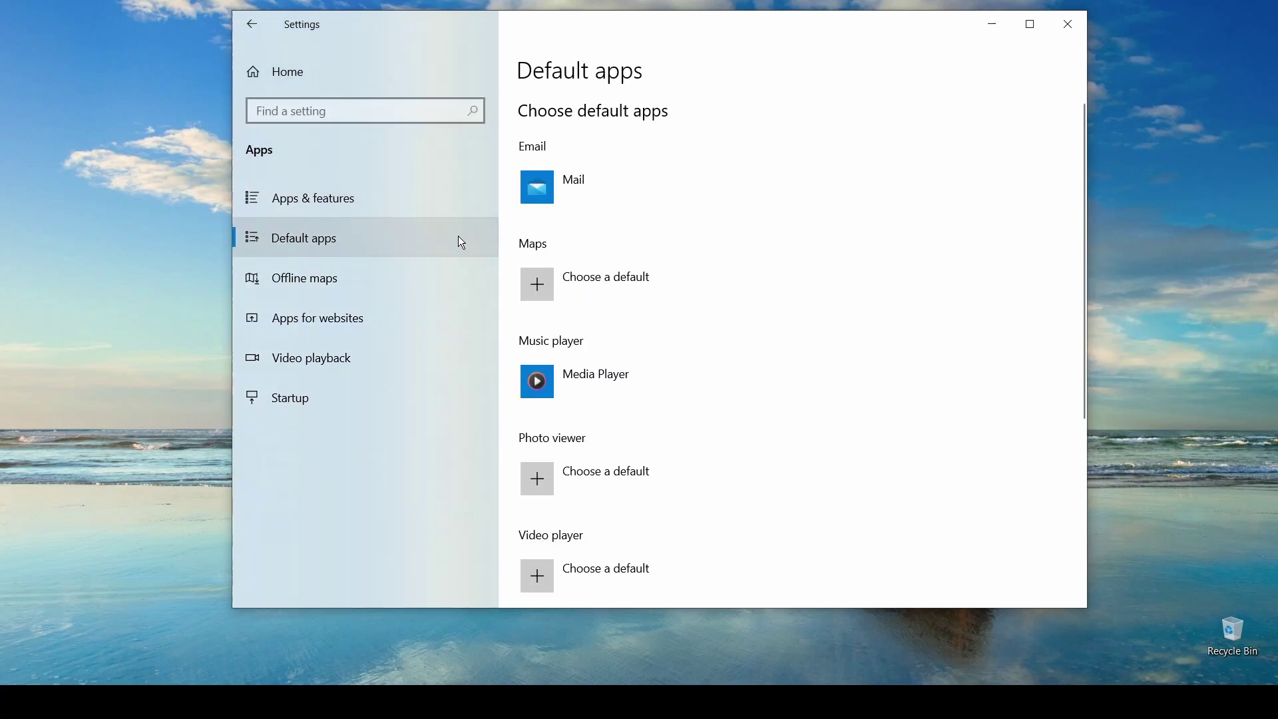
scroll(911, 273, down, 3)
scroll(912, 273, down, 3)
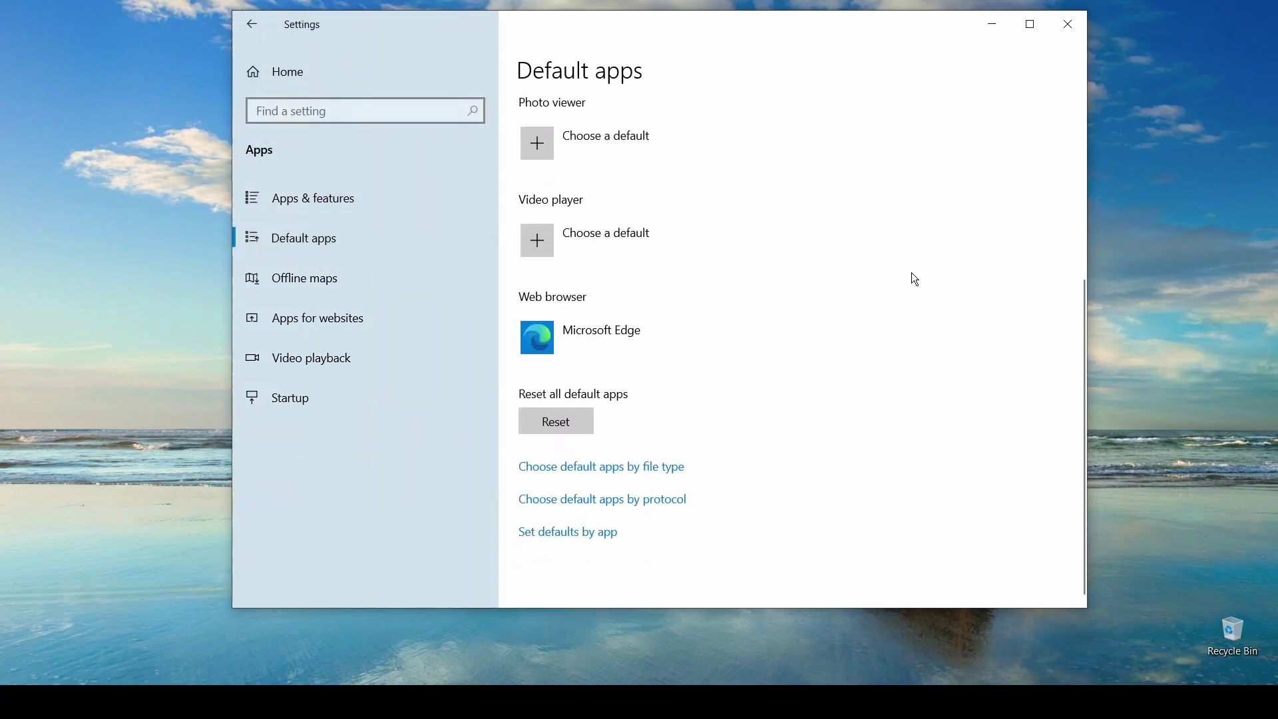
click(672, 330)
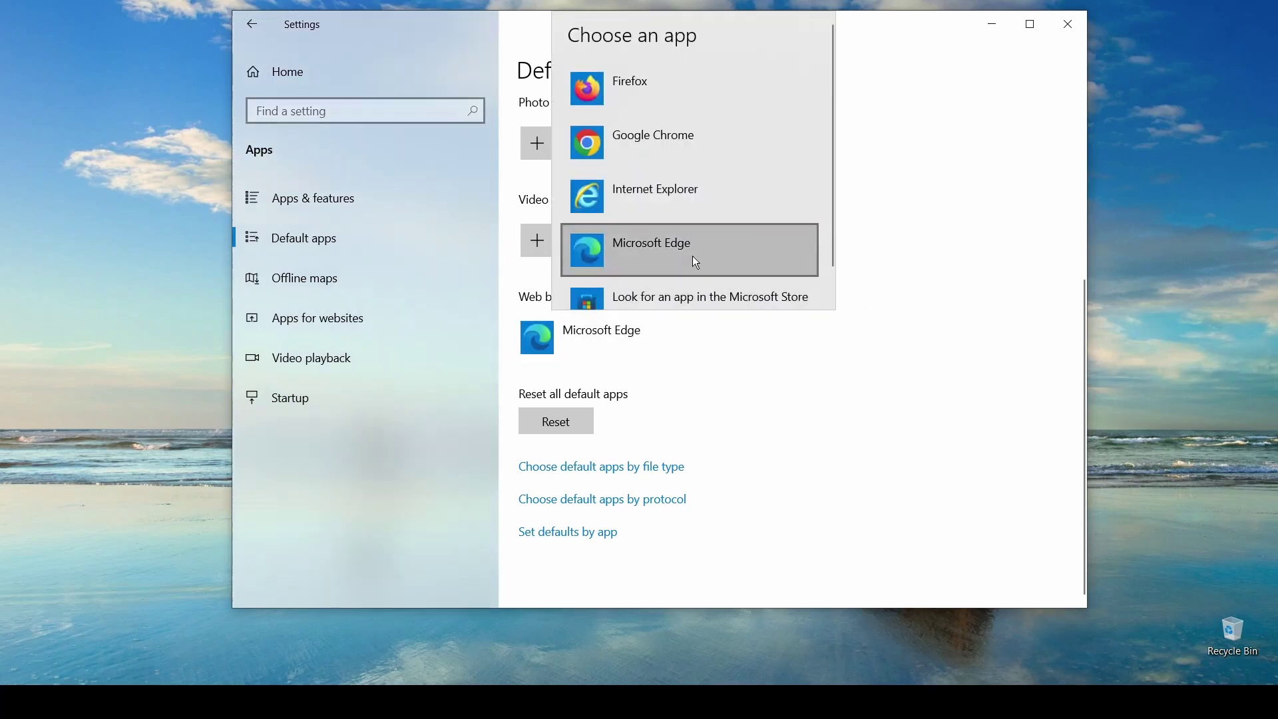
click(721, 131)
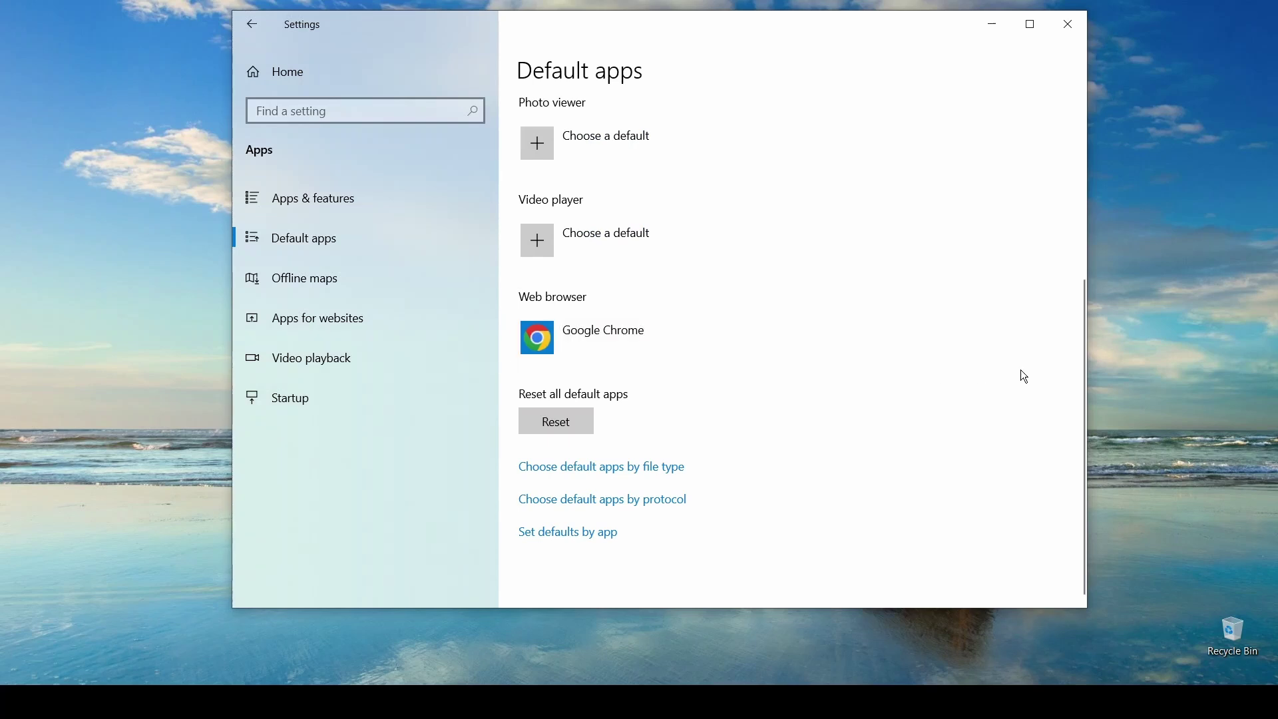
Close Settings and open the 'Chrome as the default browser' PDF in Acrobat with the tools panel hidden.
click(1067, 25)
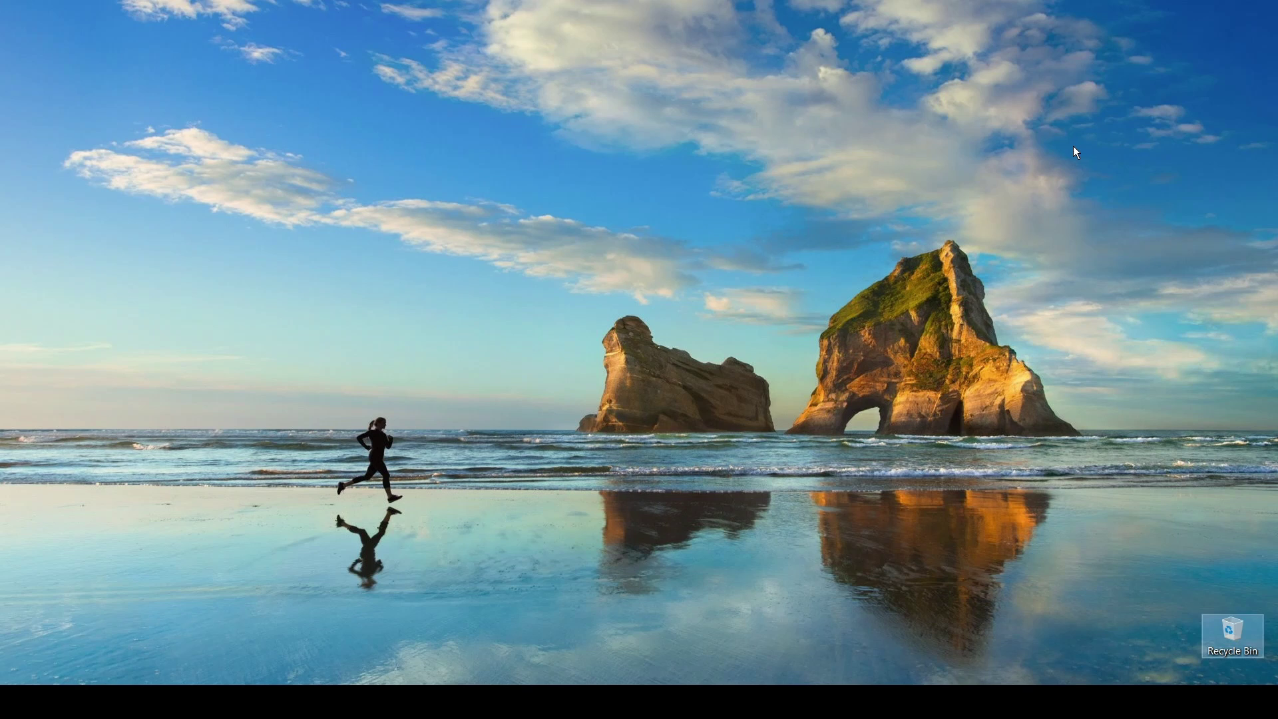
click(537, 383)
double_click(539, 379)
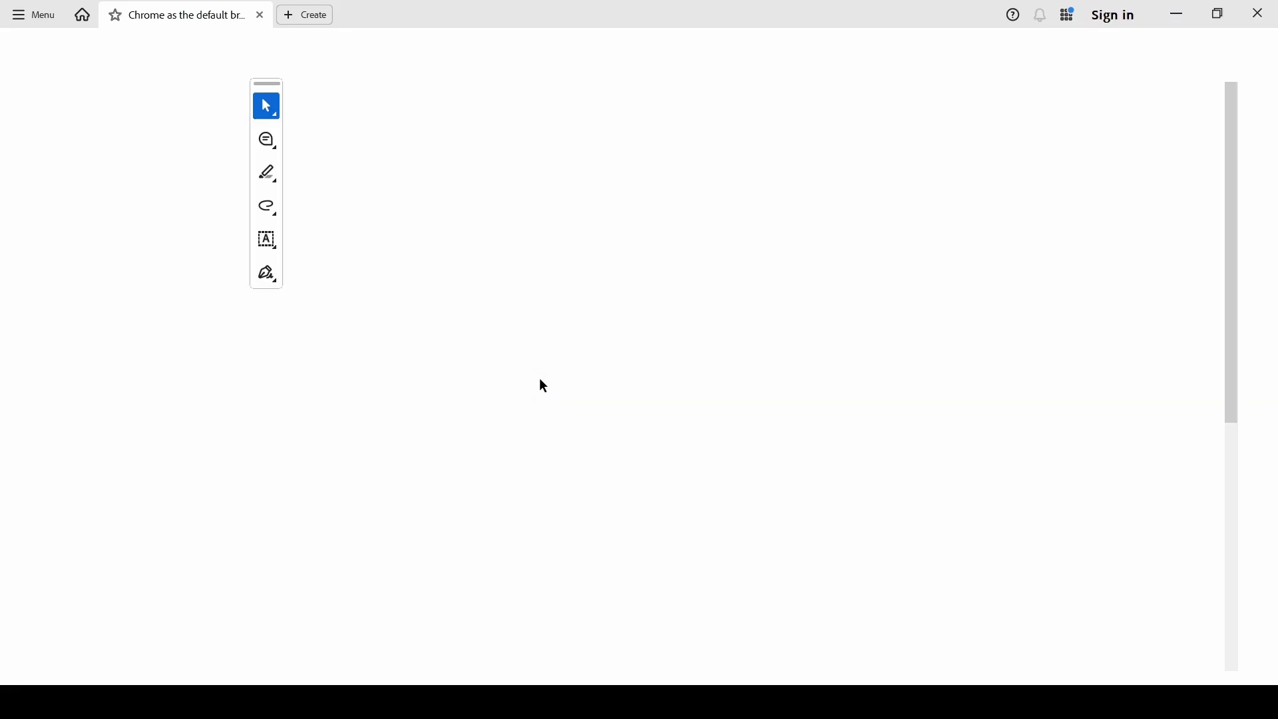
click(215, 91)
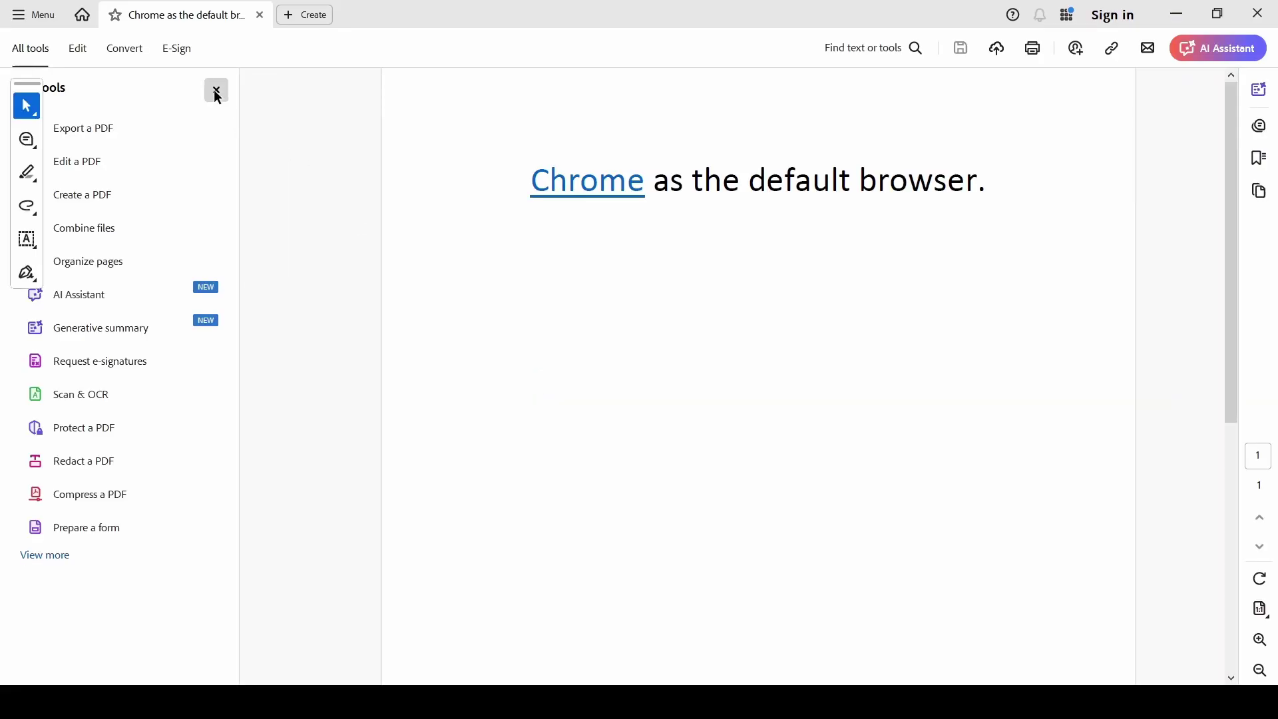